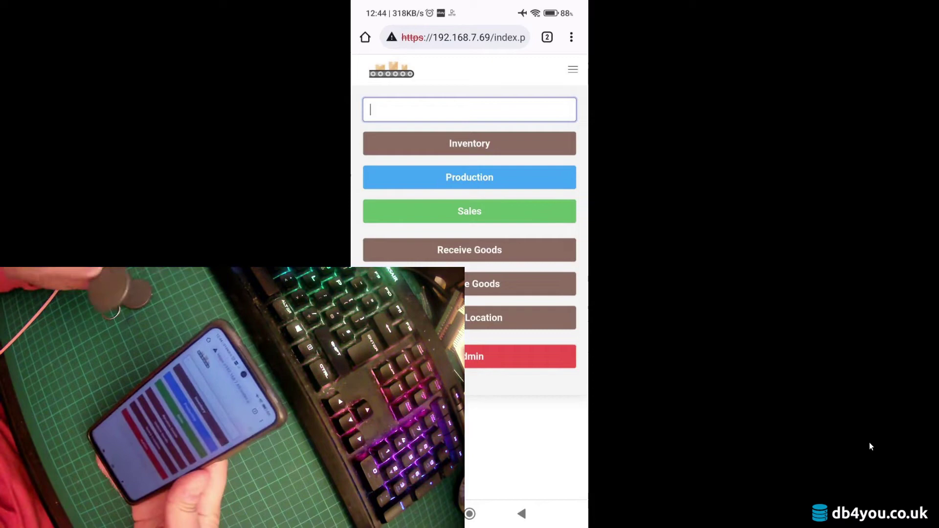
text(17:ce:10:63)
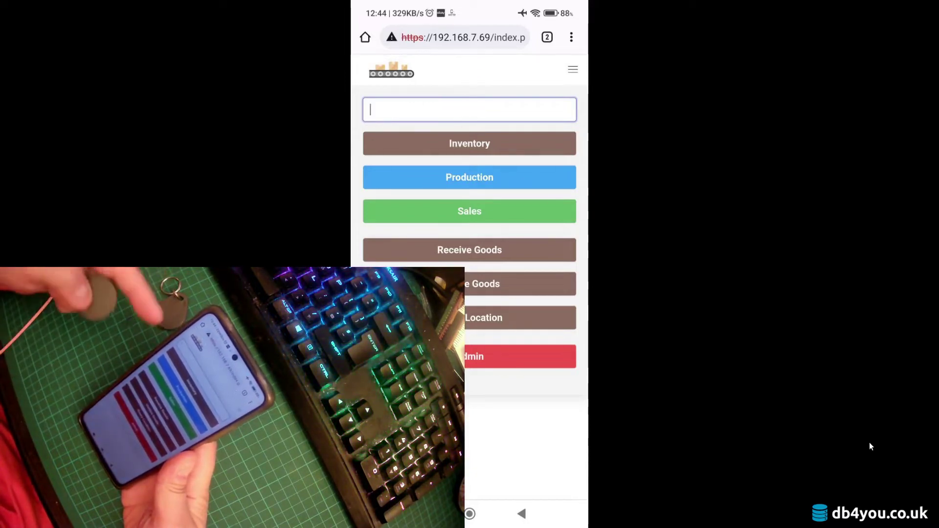
text(67:a0:10:63)
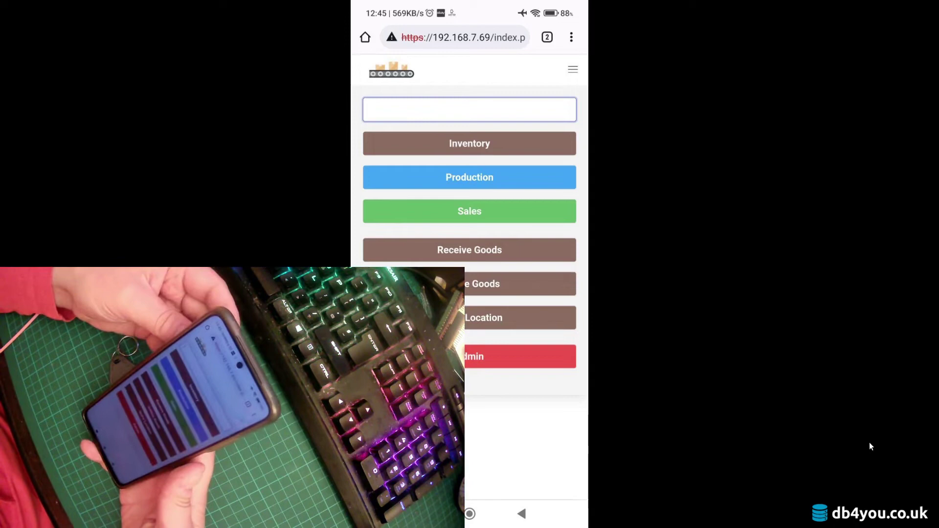
text(17:ce:10:63)
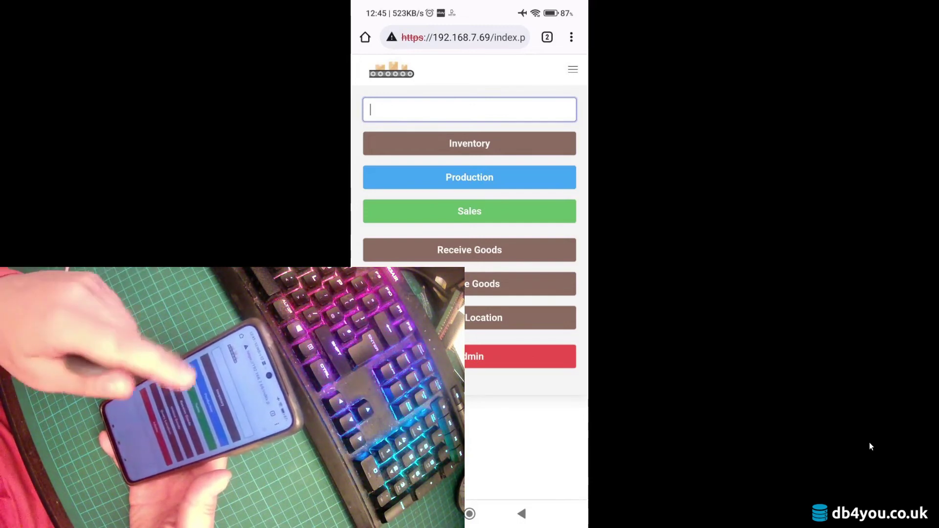
text(17:ce:10:63)
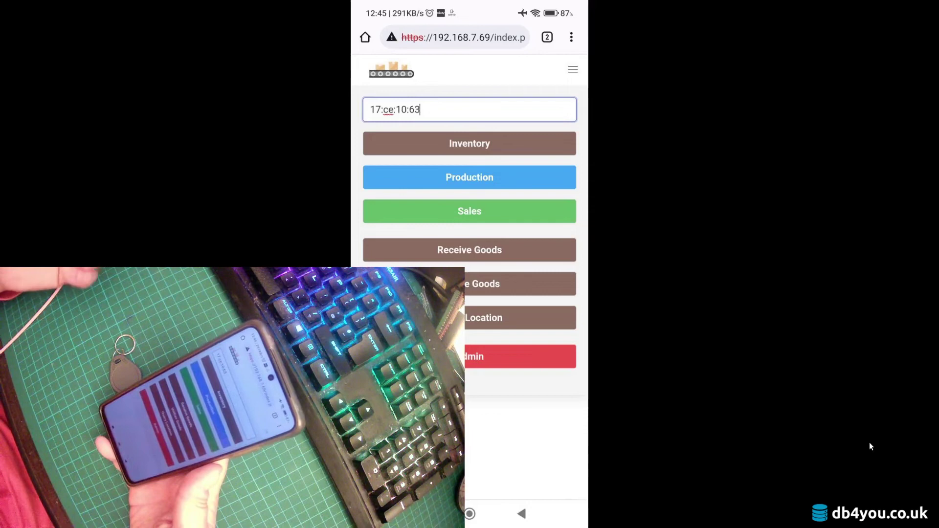
Step: Submit scanned tag 17:ce:10:63 so the field can receive tag 67:a0:10:63
key(Return)
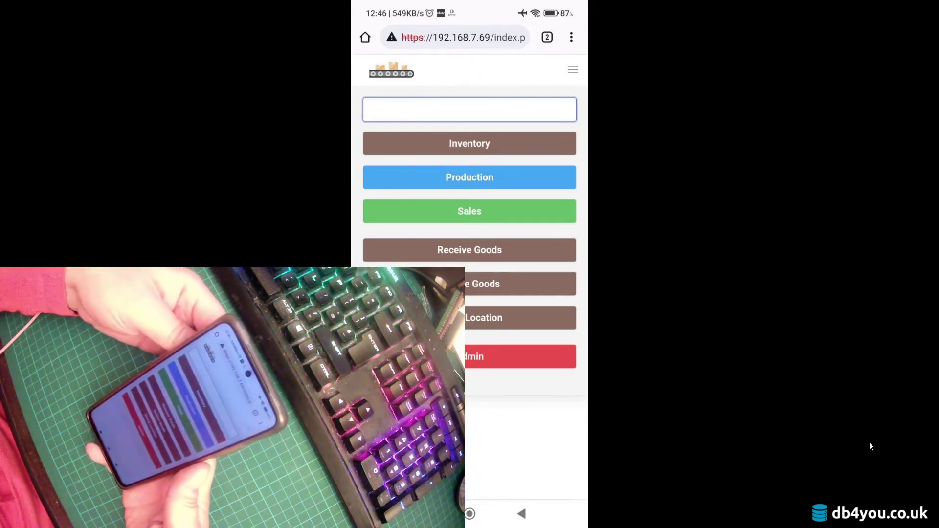
text(67:a0:10:63)
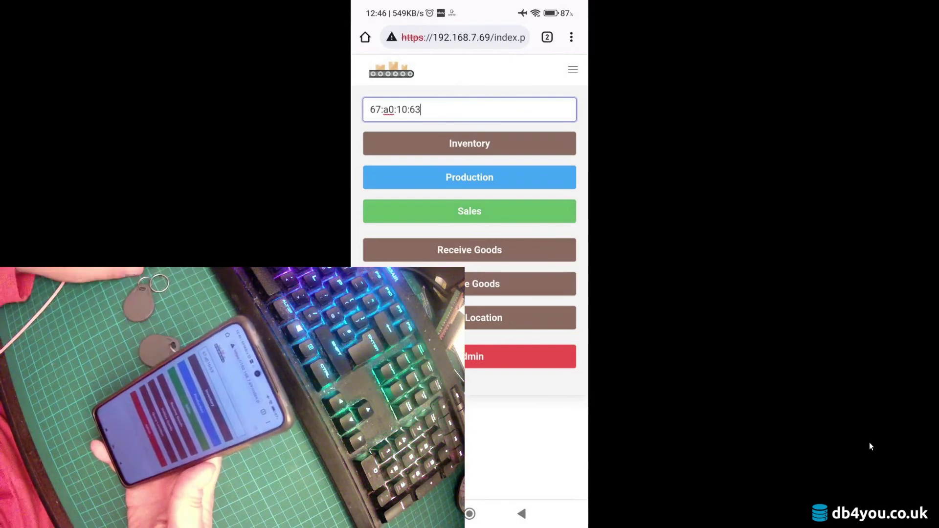